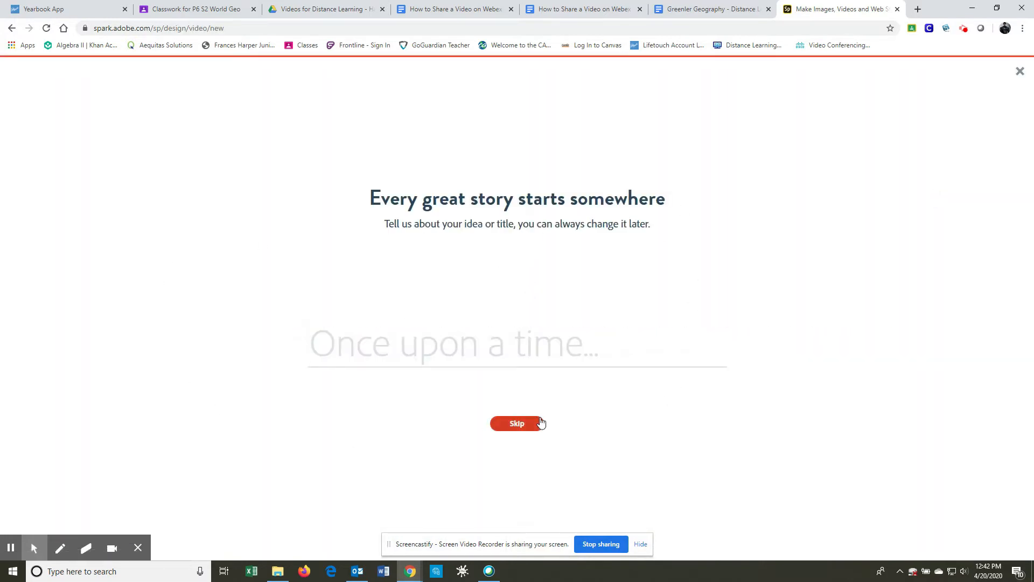
Step: Start a new video project from scratch without entering a title idea or using a story template
click(525, 423)
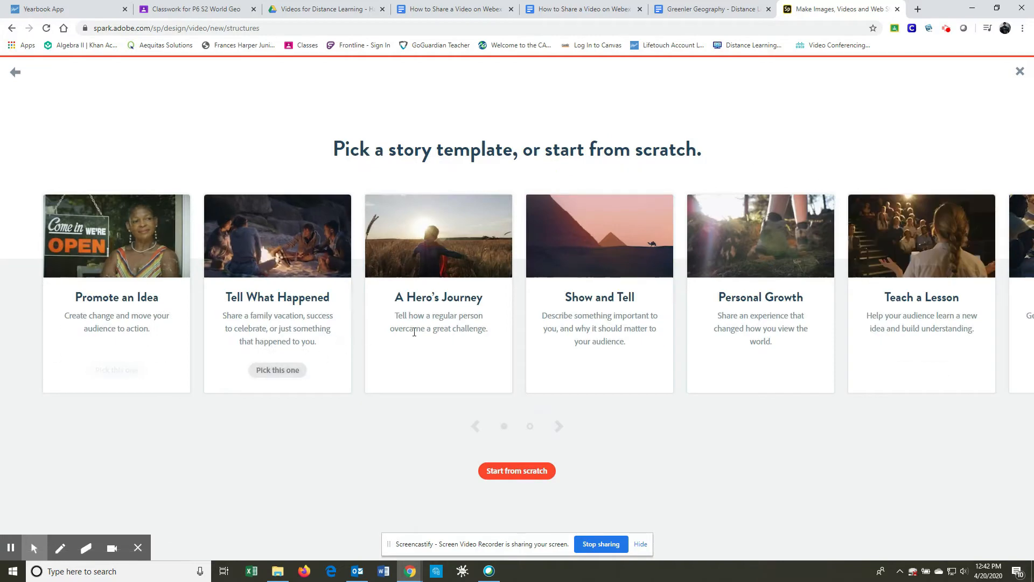
click(560, 428)
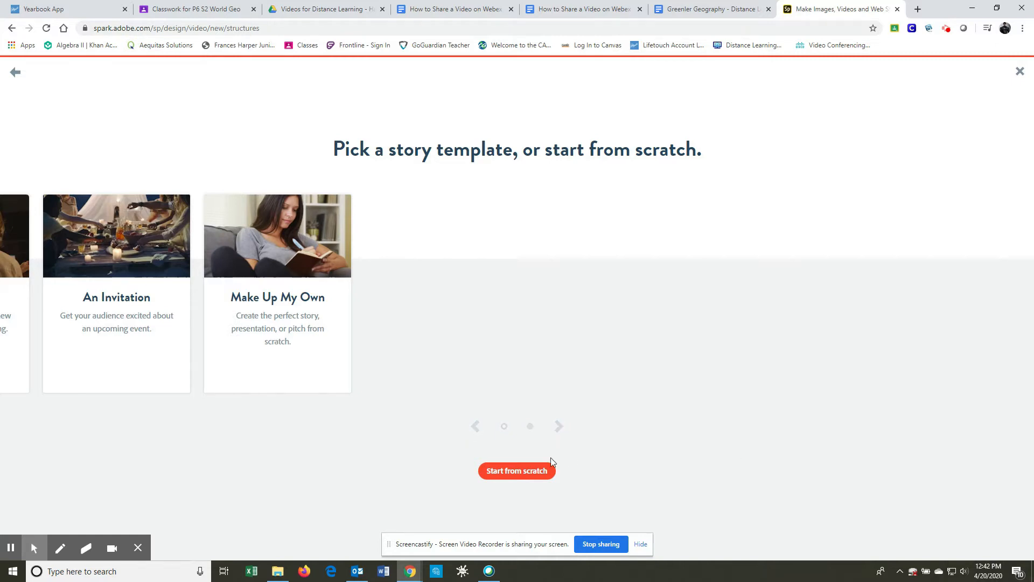
click(520, 475)
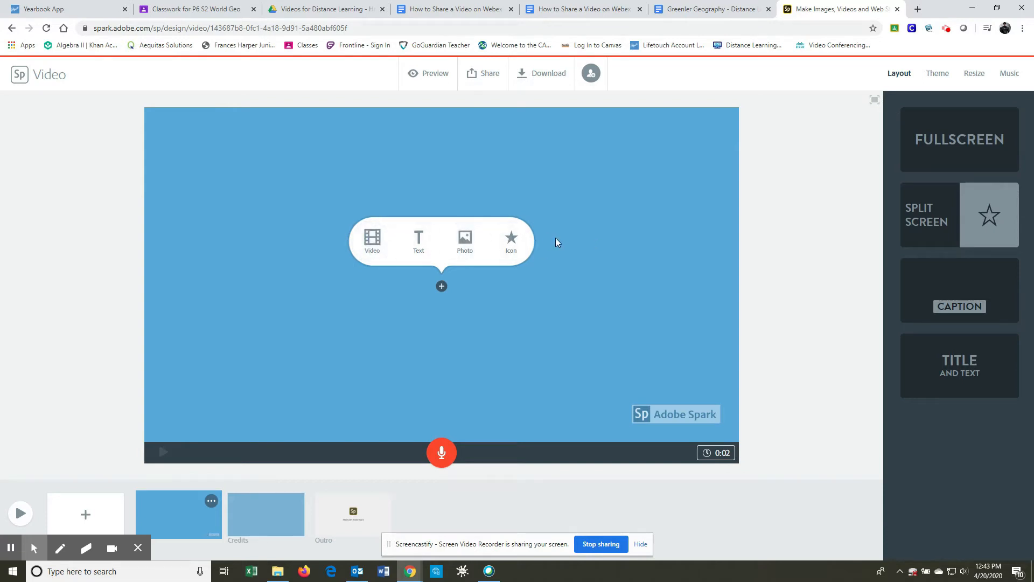
Step: Add the text "Water Project" to the first slide as its title
click(419, 243)
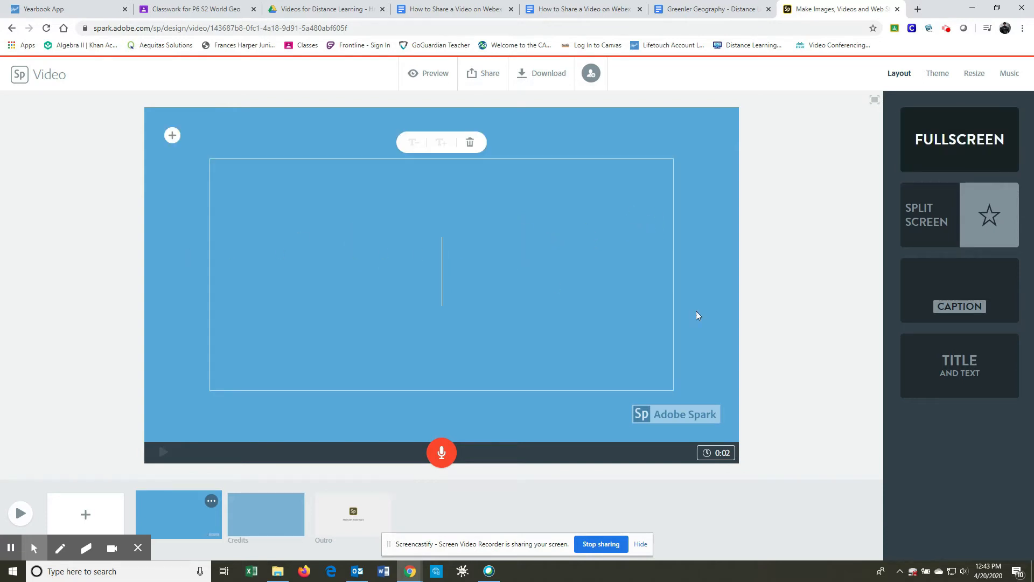
text(Wa)
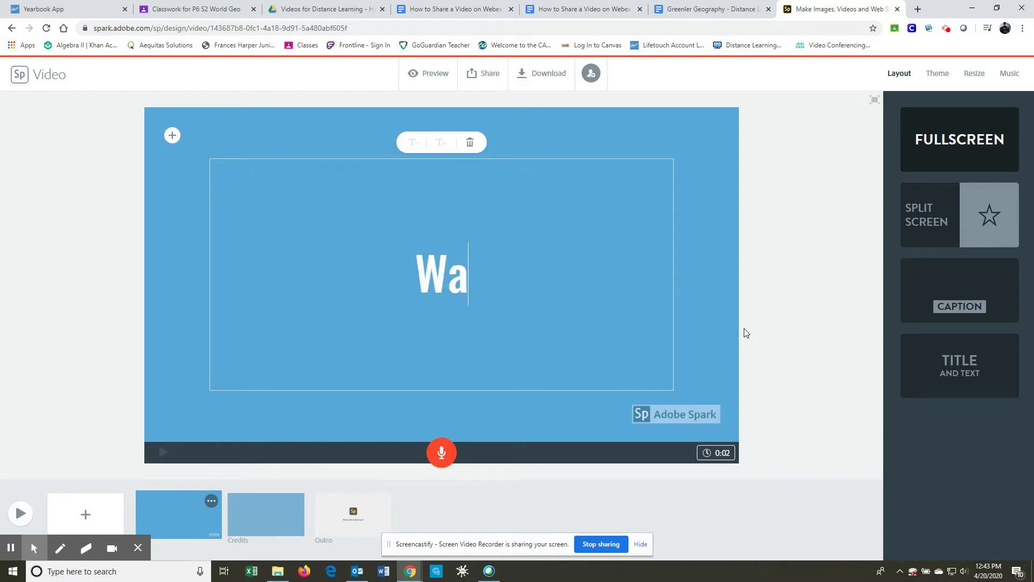
text(ter Project)
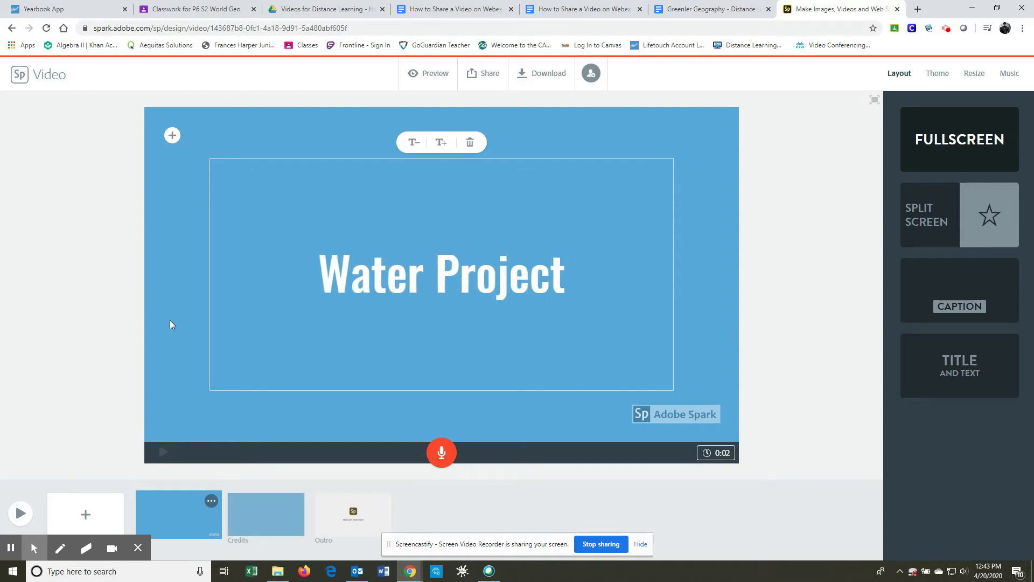
click(192, 308)
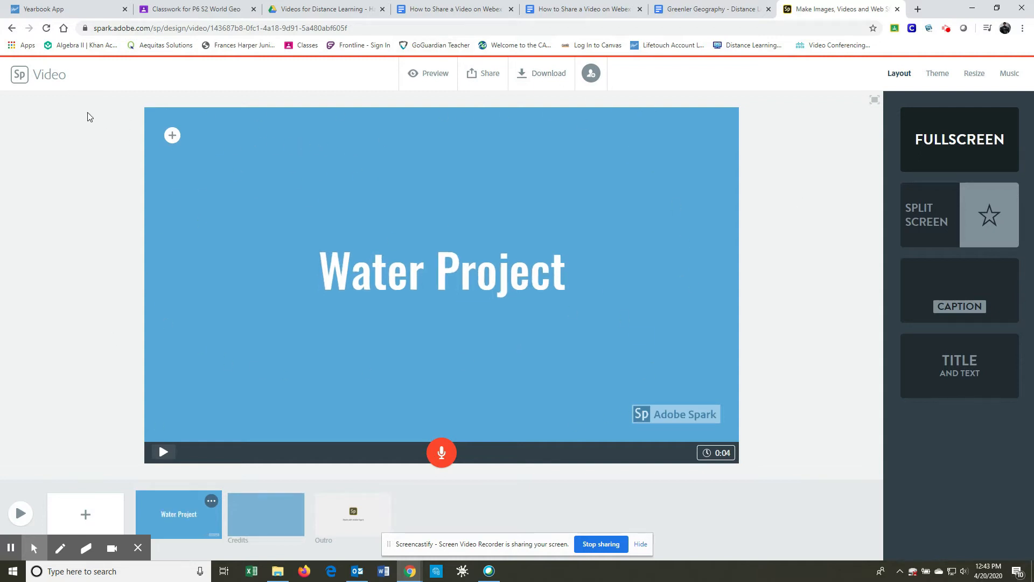
Step: Search the free photos for "Water" to find a background photo for the title slide
click(172, 136)
click(259, 137)
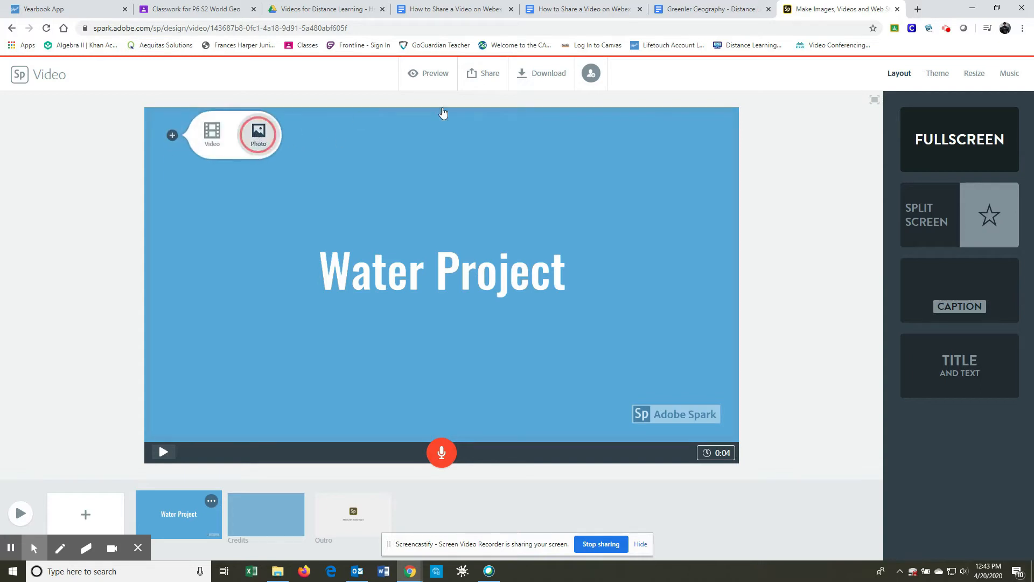
click(118, 215)
click(177, 138)
click(258, 134)
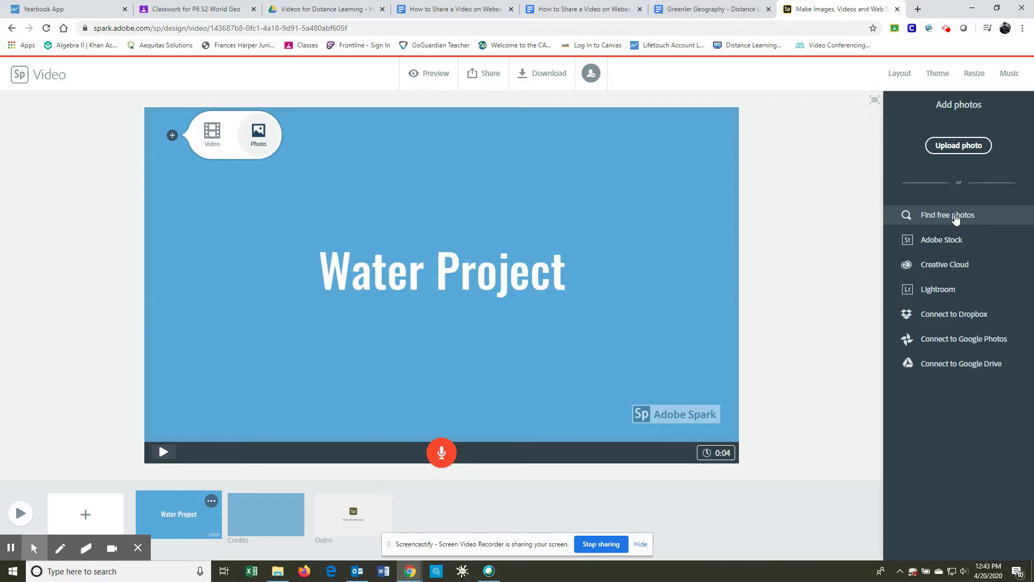
click(956, 219)
click(897, 104)
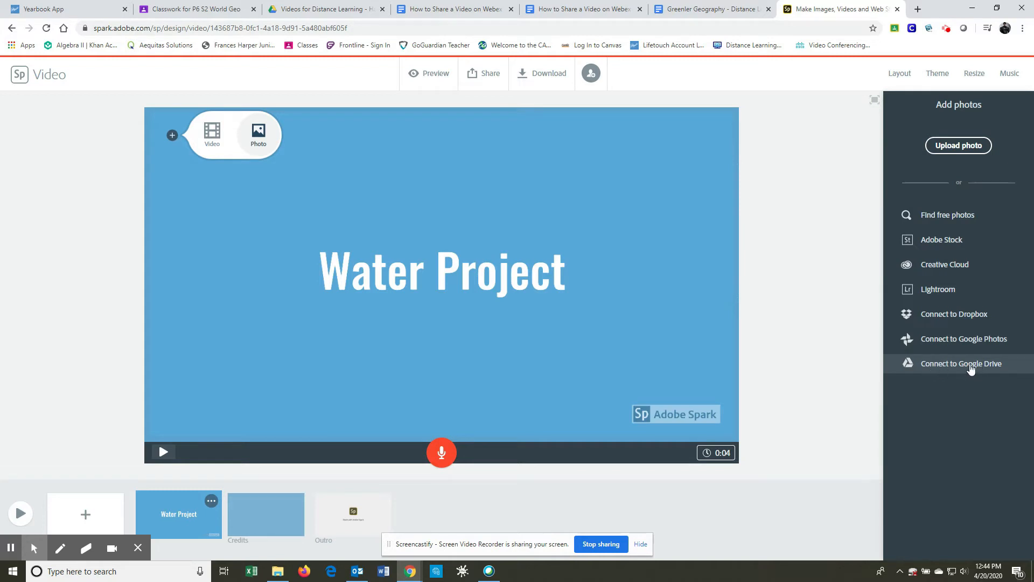
click(907, 215)
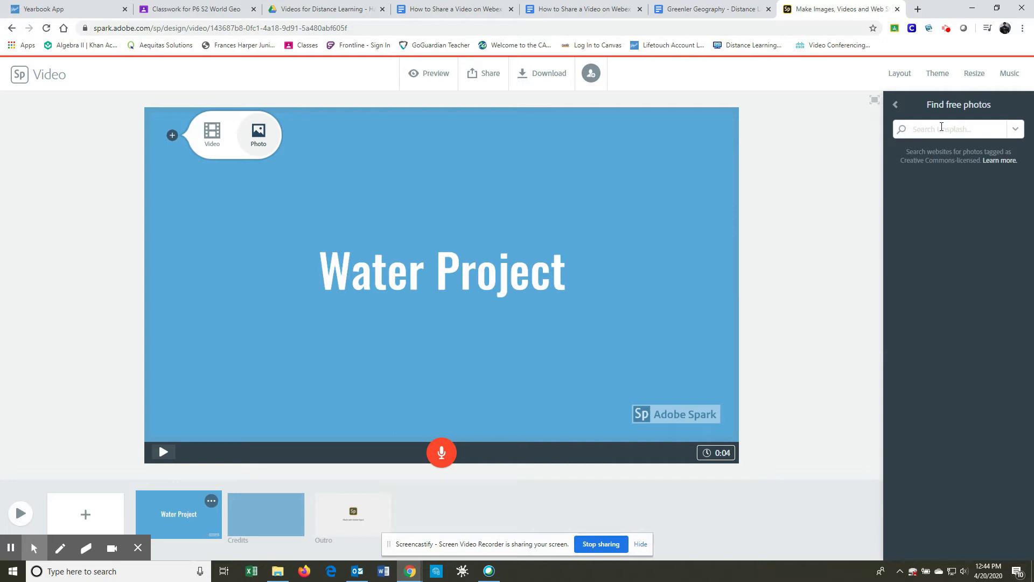
text(Water)
key(Return)
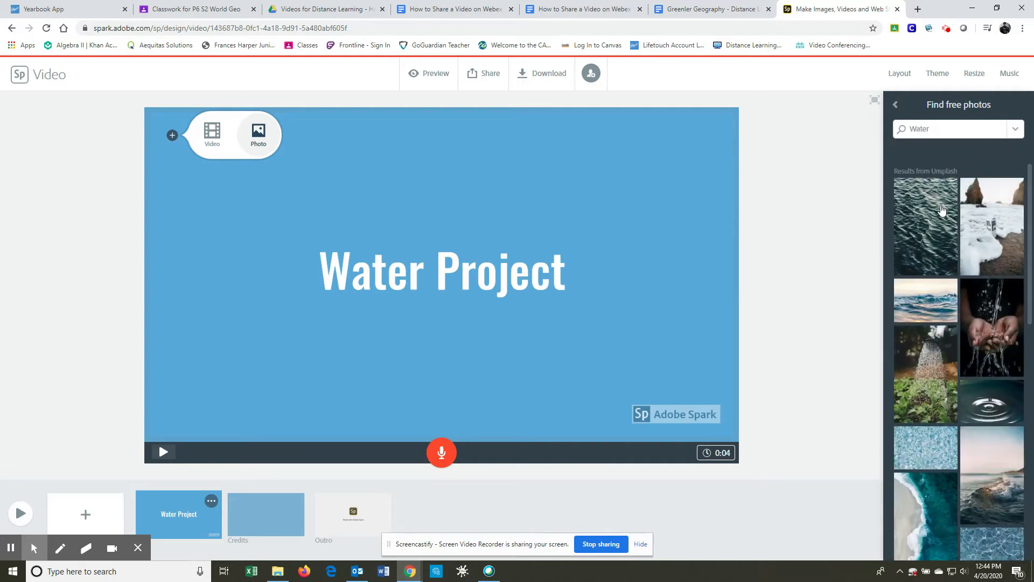
Step: Place the dark blue underwater photo with rising bubbles and sunlight behind the "Water Project" title
scroll(975, 283, down, 5)
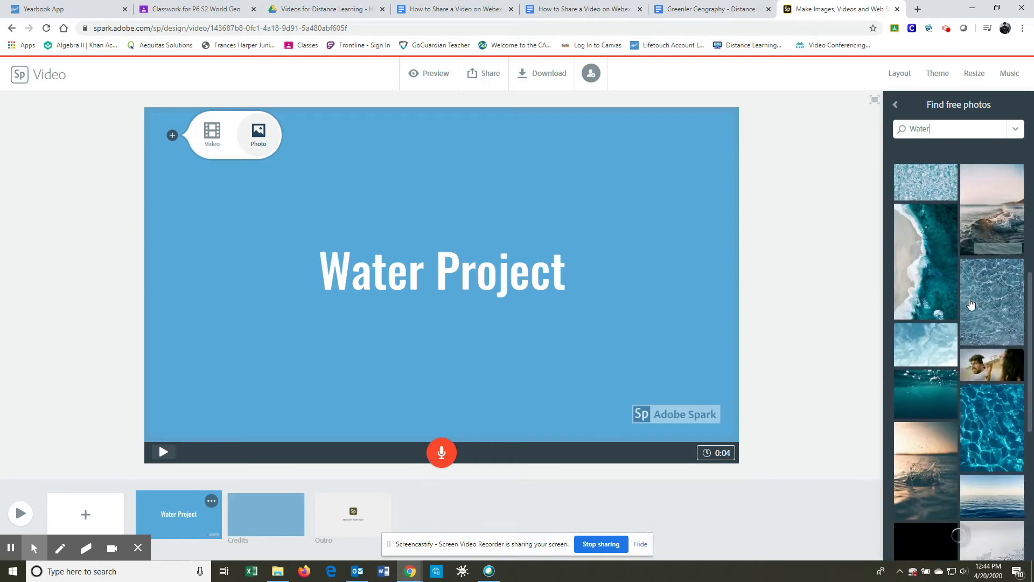
scroll(973, 313, down, 2)
scroll(965, 336, down, 3)
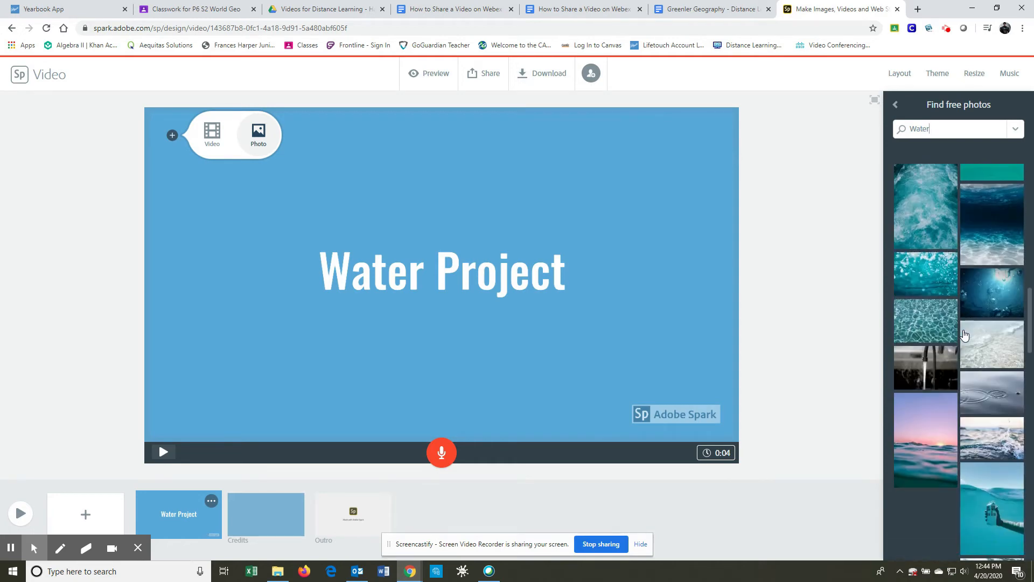
scroll(965, 337, up, 2)
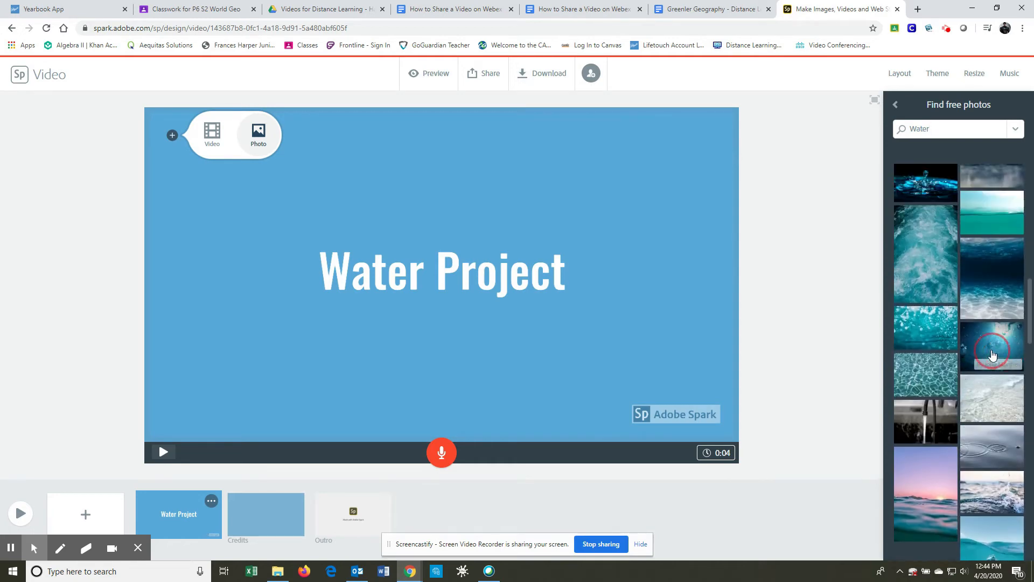
click(993, 354)
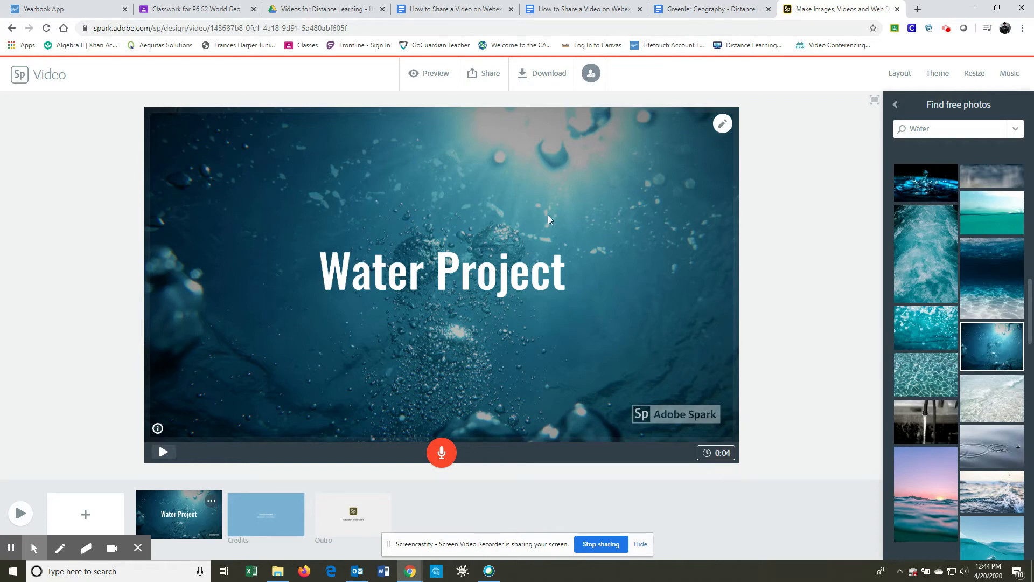
Step: Add a blank second slide and set its duration to 10 seconds
click(720, 457)
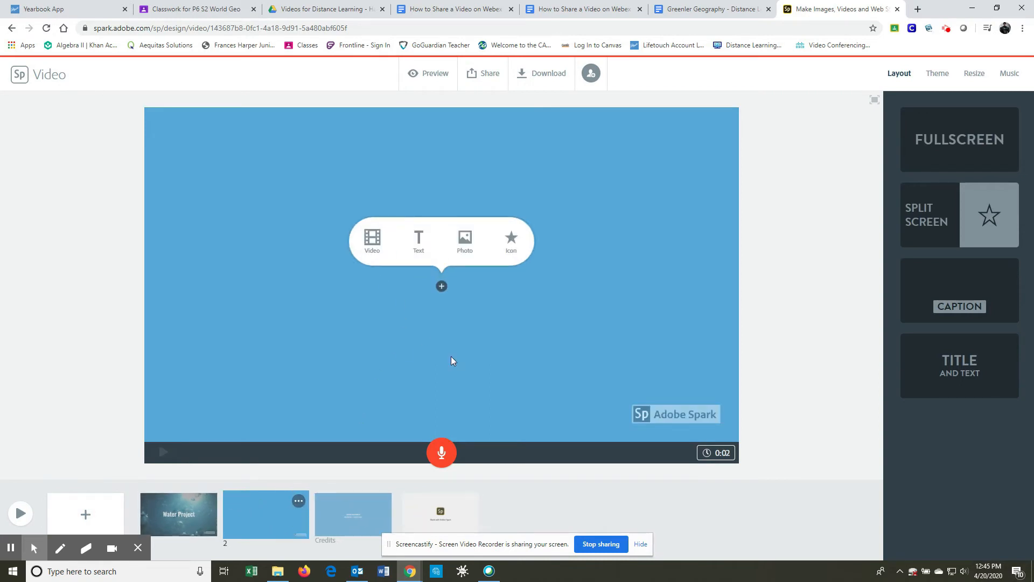
click(737, 453)
drag(627, 430, 658, 431)
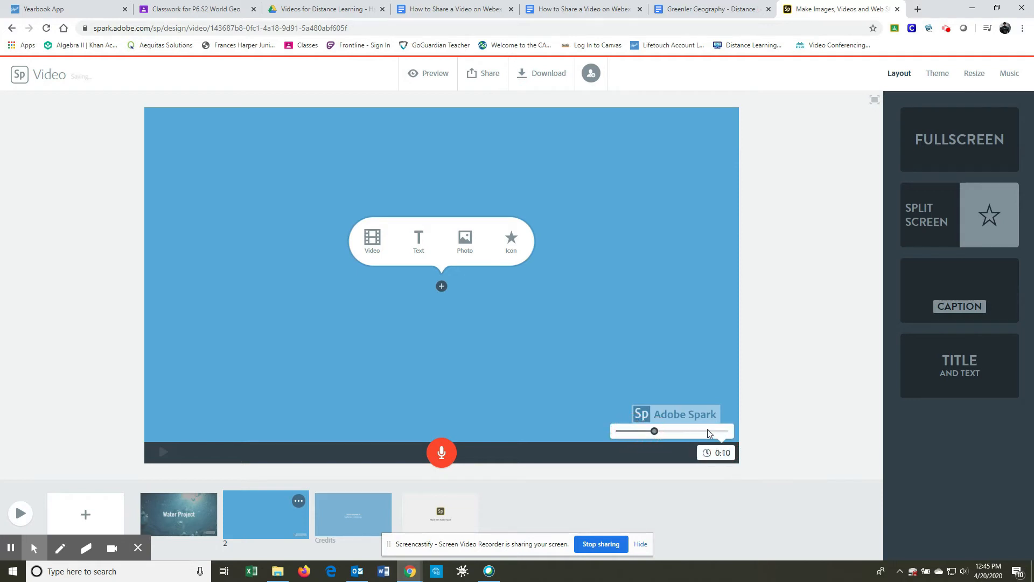
click(809, 314)
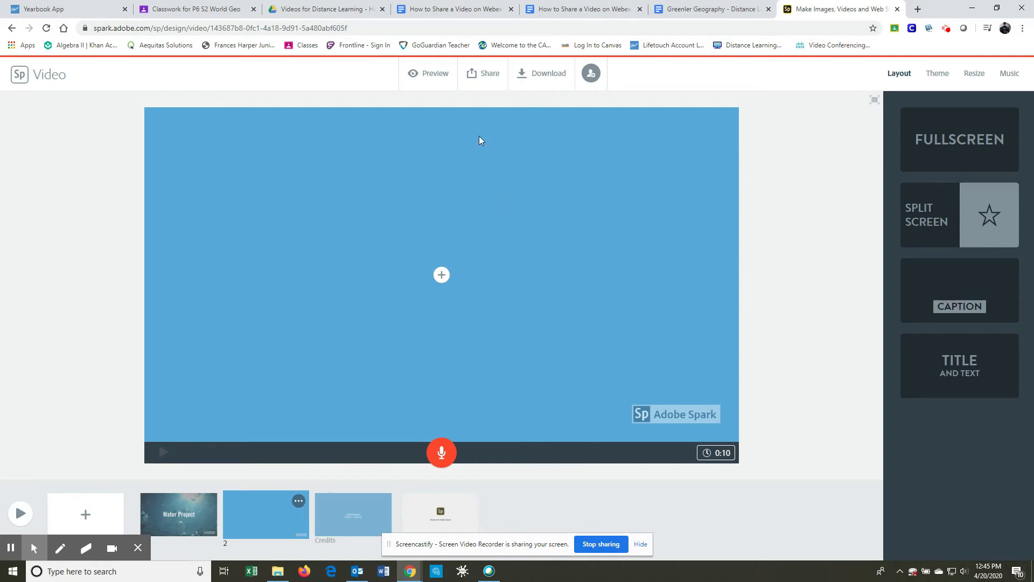
Step: Give the second slide the split screen layout and fill its white right half with the running faucet photo
click(965, 216)
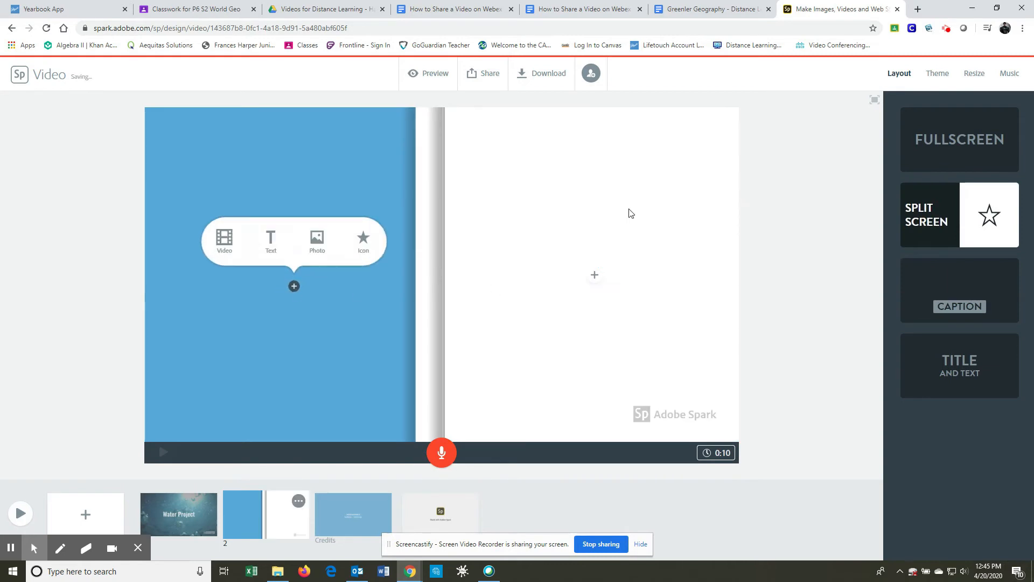
click(595, 275)
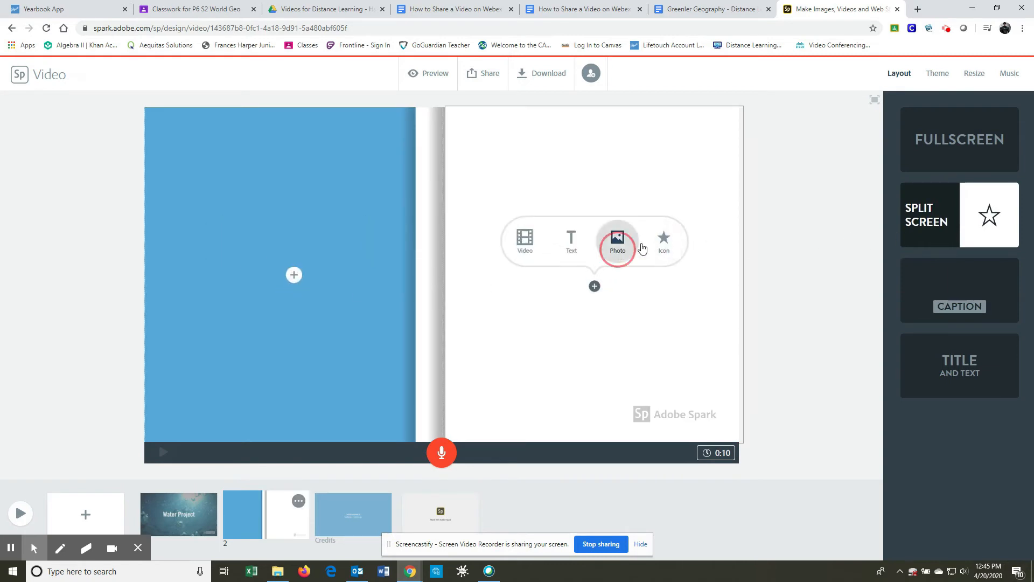
click(617, 241)
click(899, 267)
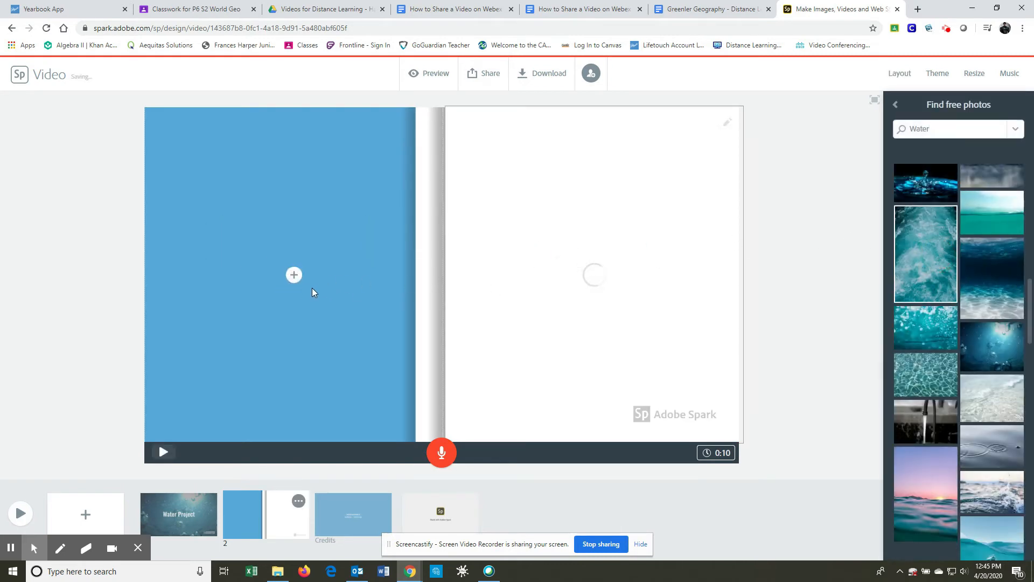
click(928, 433)
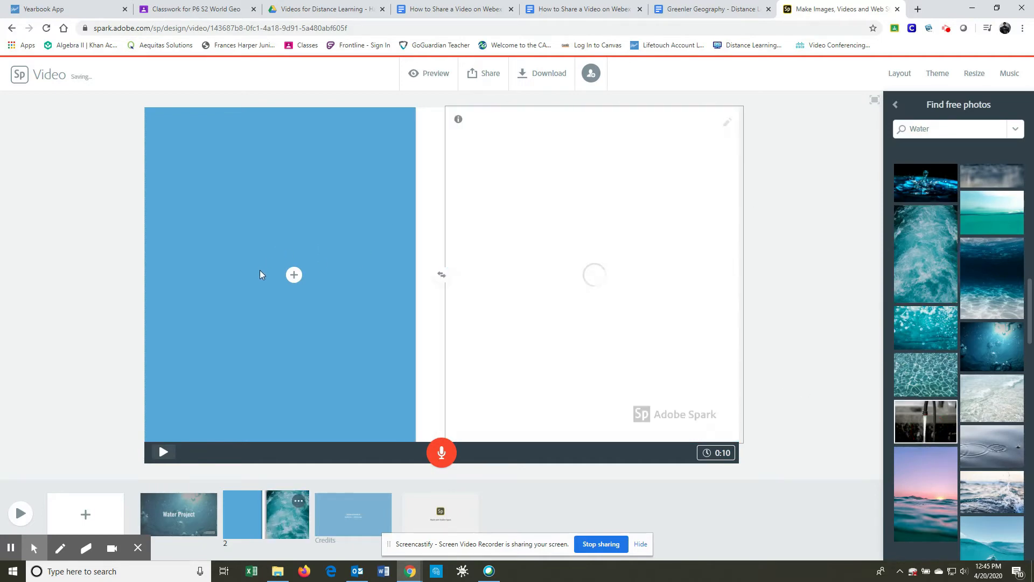
Step: Add the text "We are lucky to have clean water all the time" to the blue half of the second slide
click(294, 276)
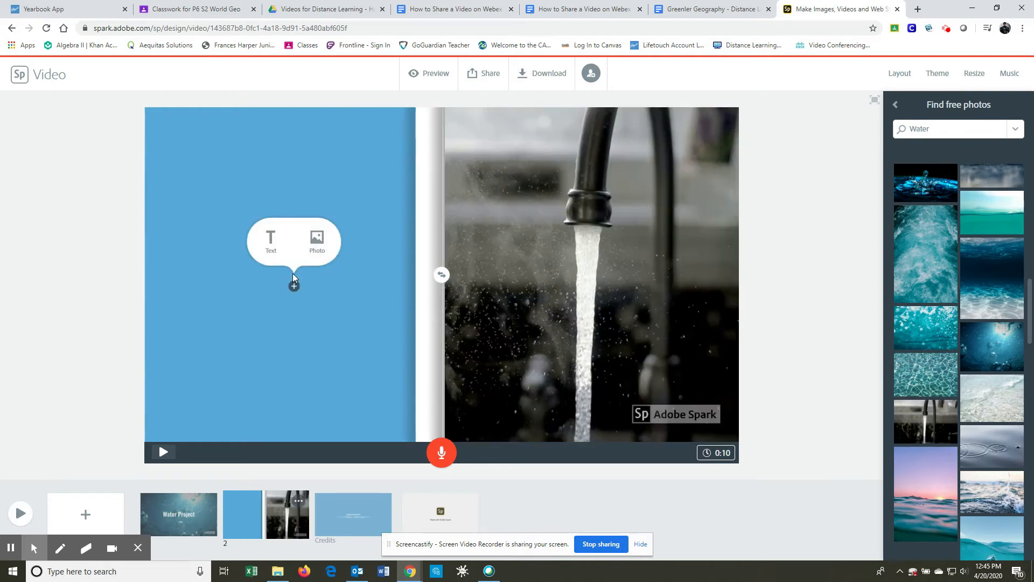
click(273, 241)
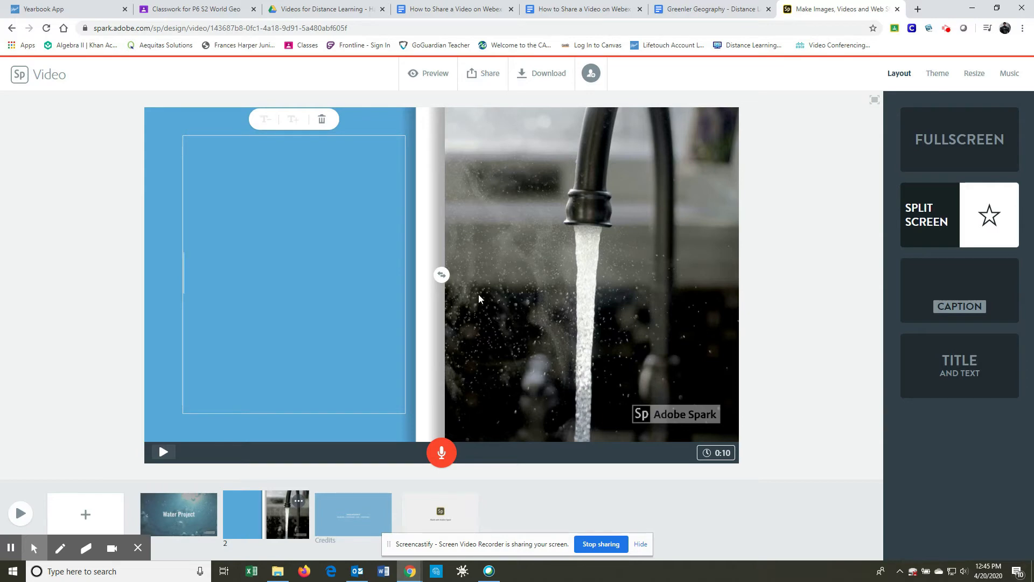
text(We )
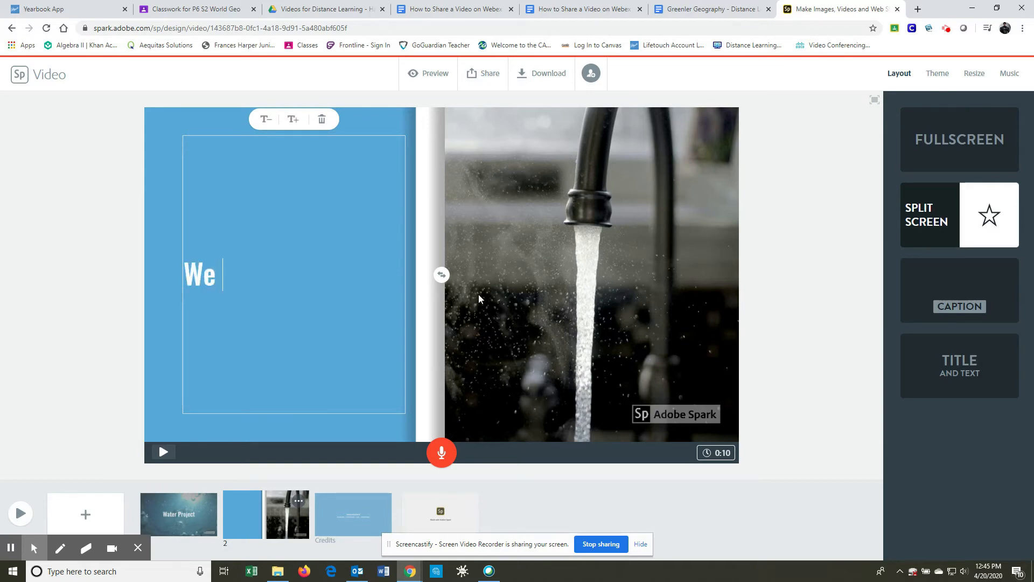
text(are l)
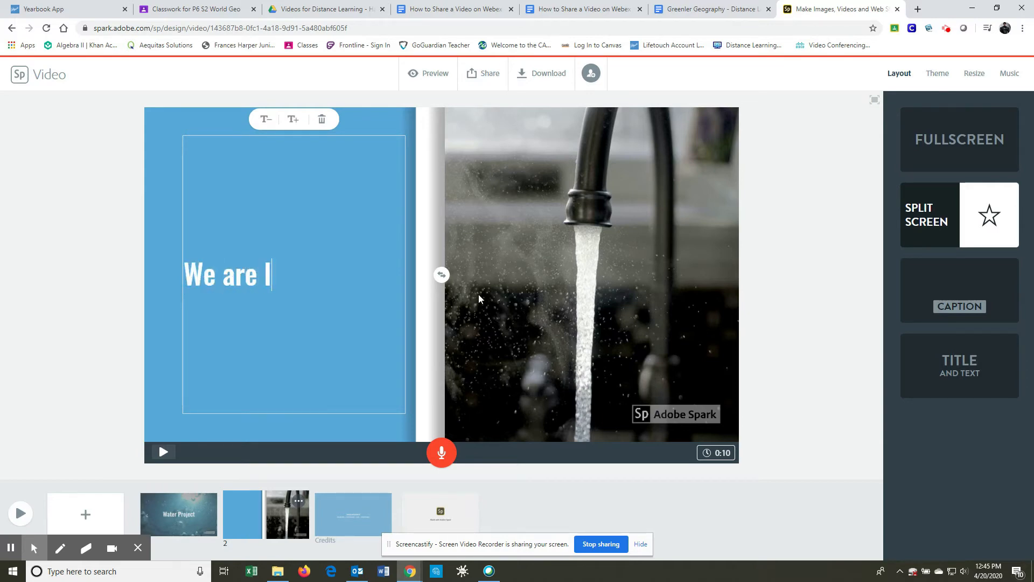
text(ucky to)
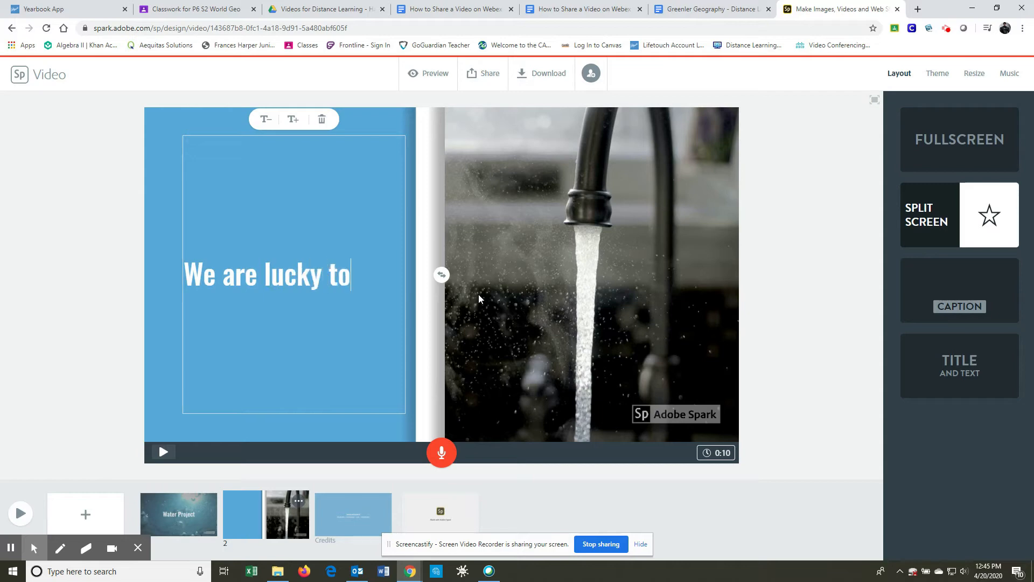
text( have c)
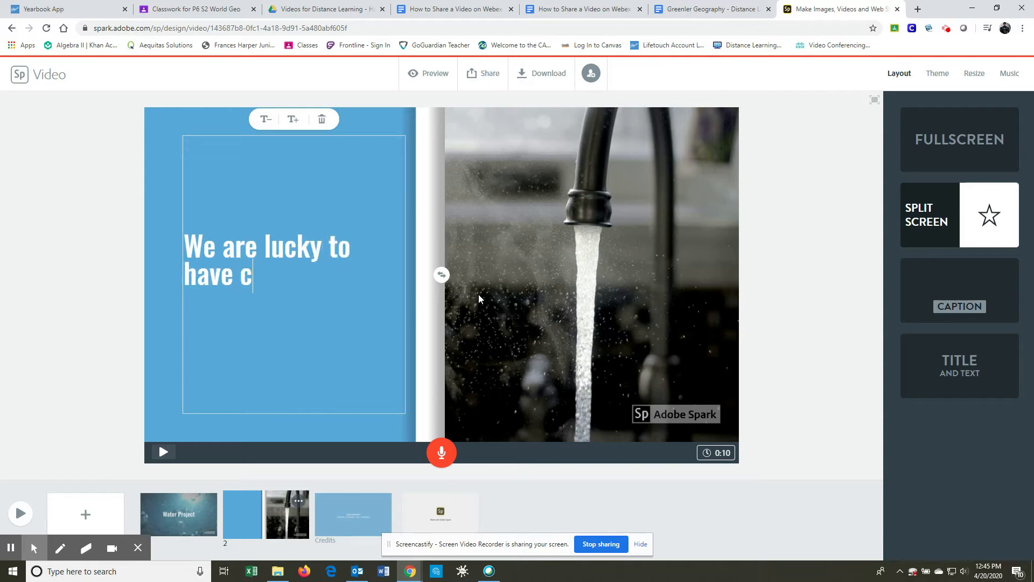
text(lean water all)
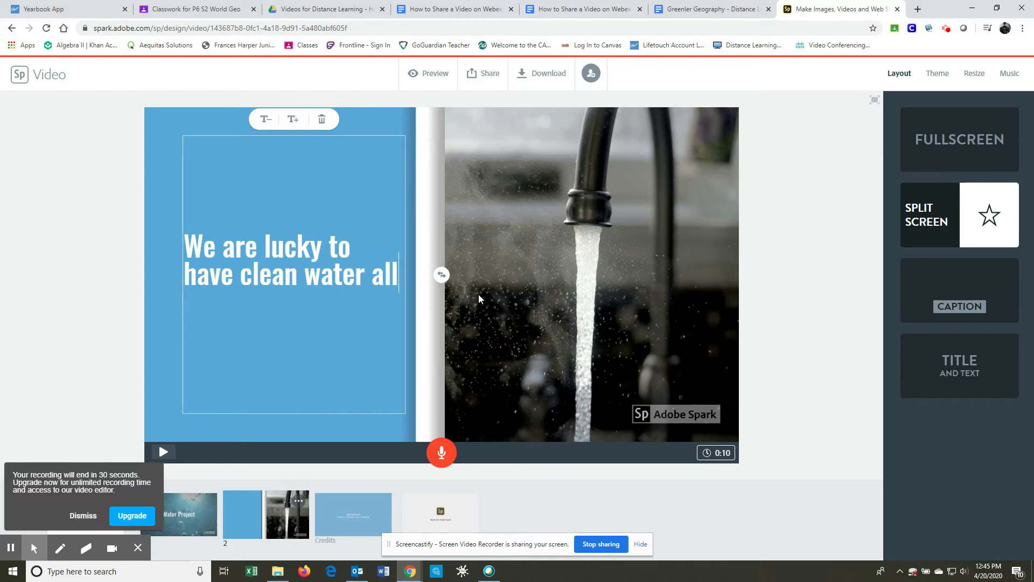
text( the time)
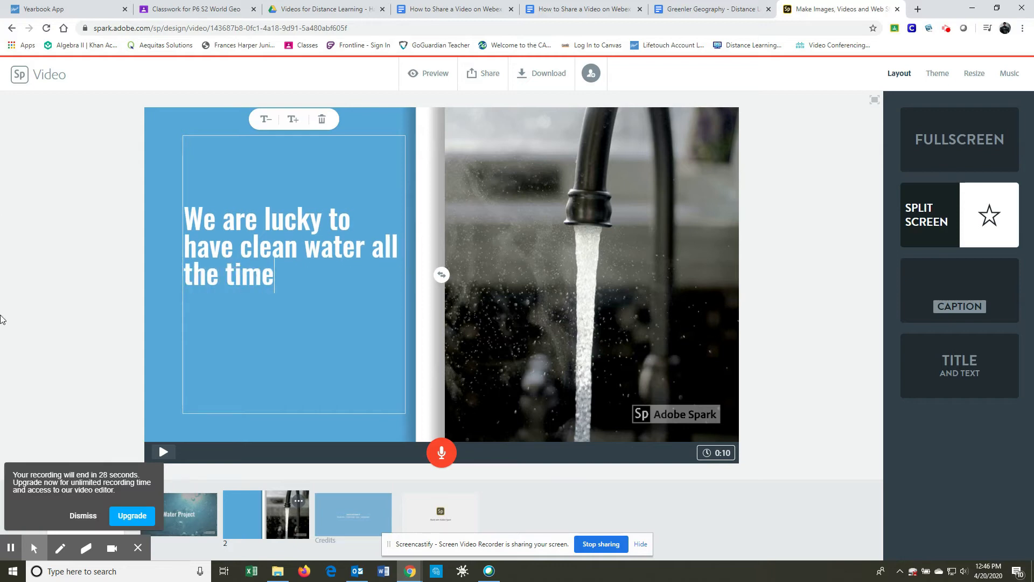
click(83, 516)
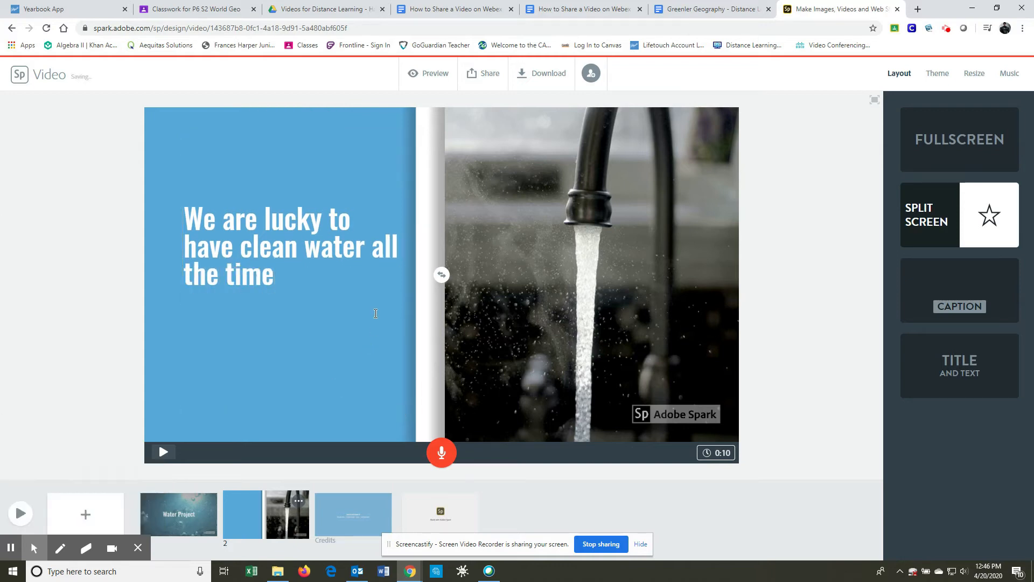
click(316, 291)
click(304, 268)
click(304, 268)
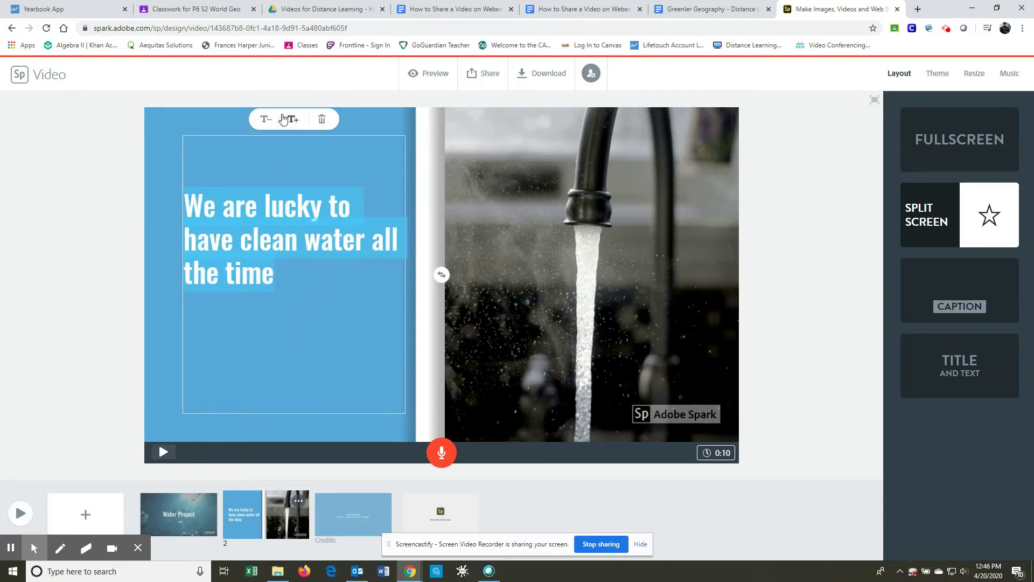
click(9, 548)
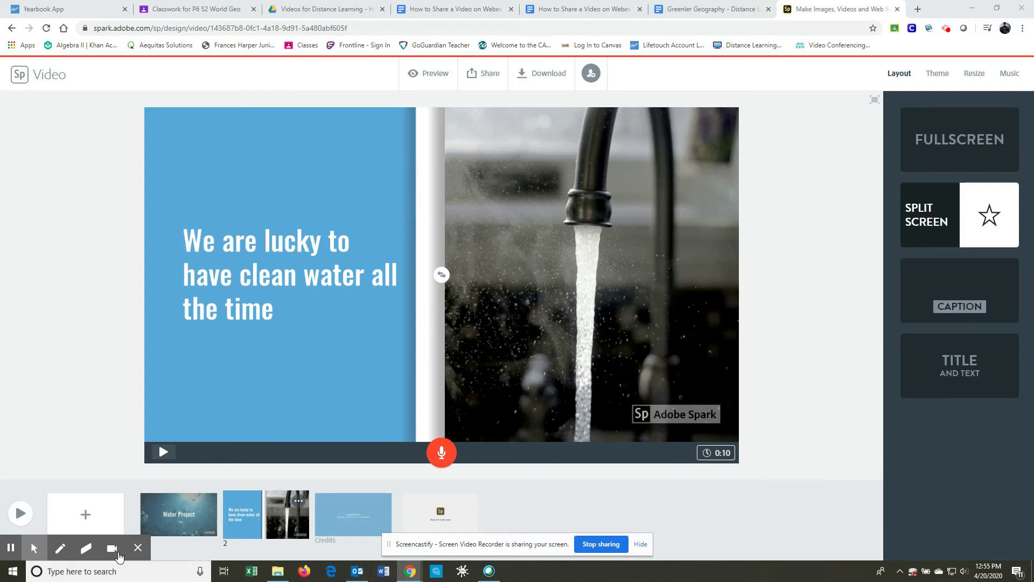
Step: Add a blank third slide after the faucet slide
click(110, 501)
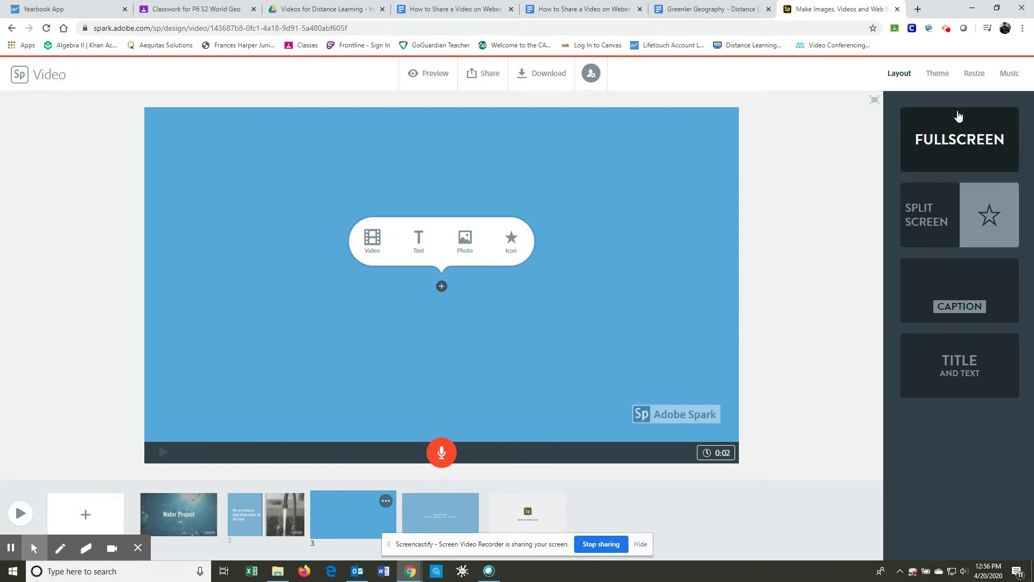
Step: Try the fullscreen and caption layouts on the third slide and settle on the Title and Text layout
click(959, 144)
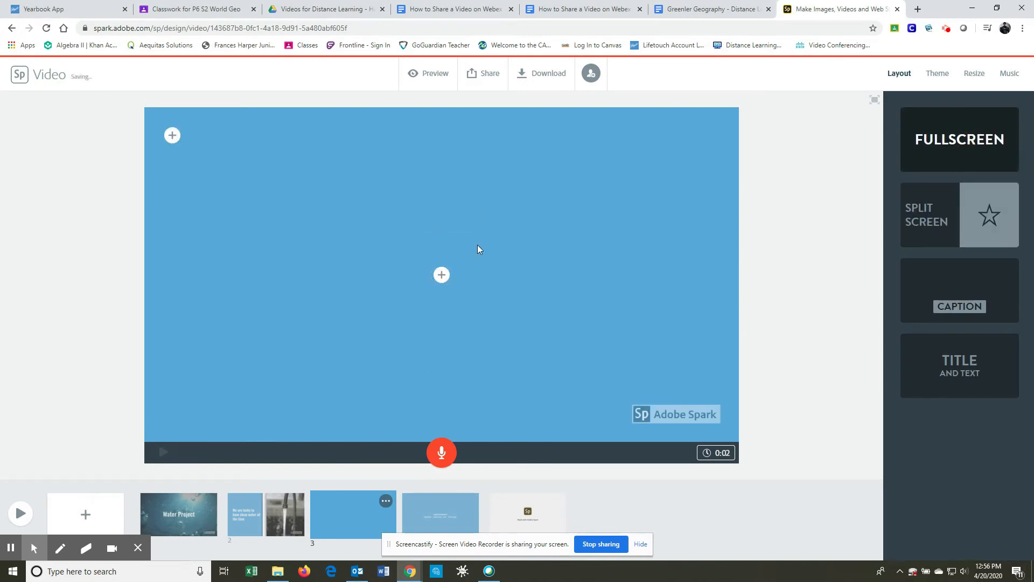
click(953, 290)
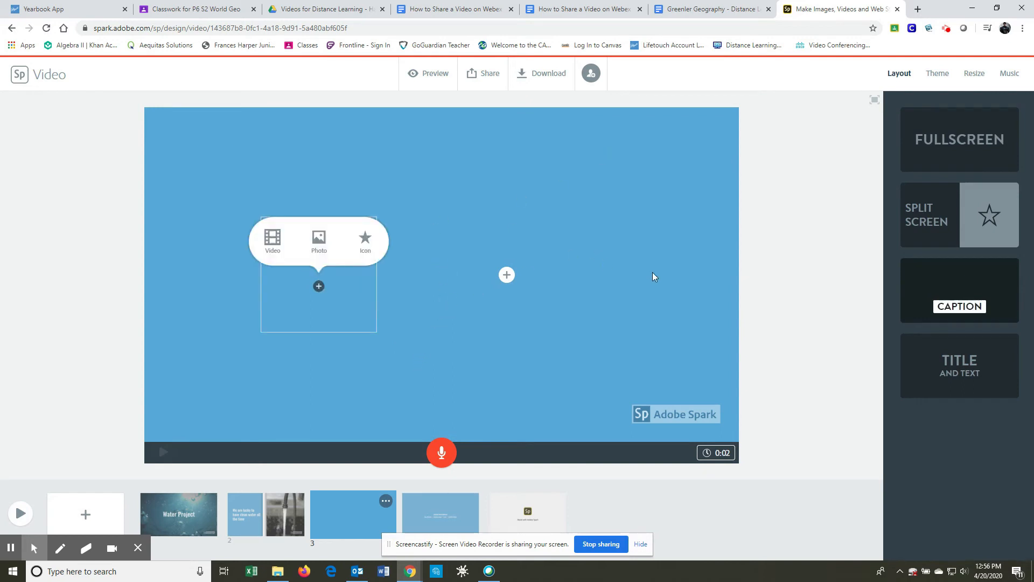
click(960, 365)
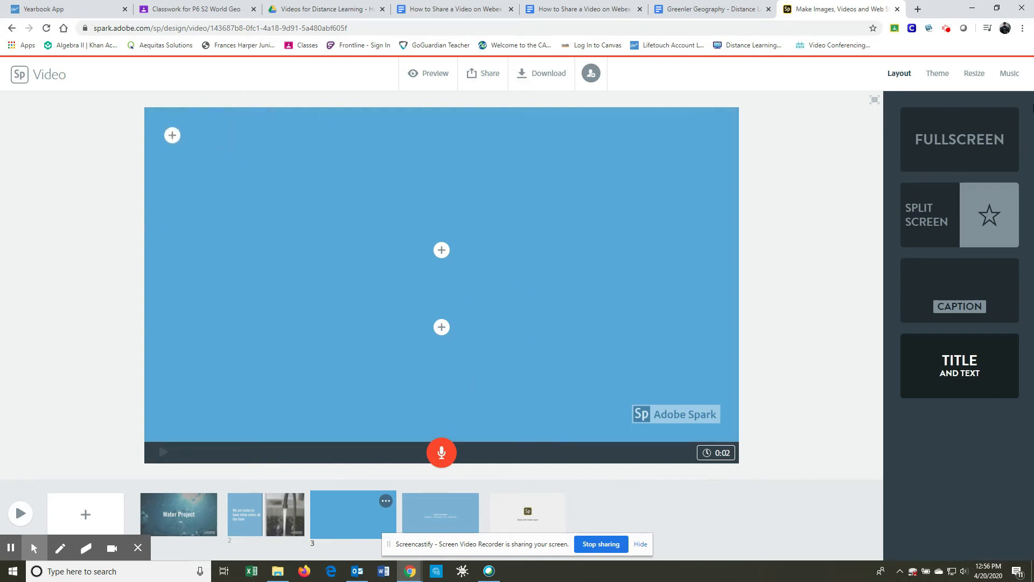
Step: Apply the Sage theme to the video with its blue color variant and look through the other themes
click(938, 75)
scroll(984, 370, down, 5)
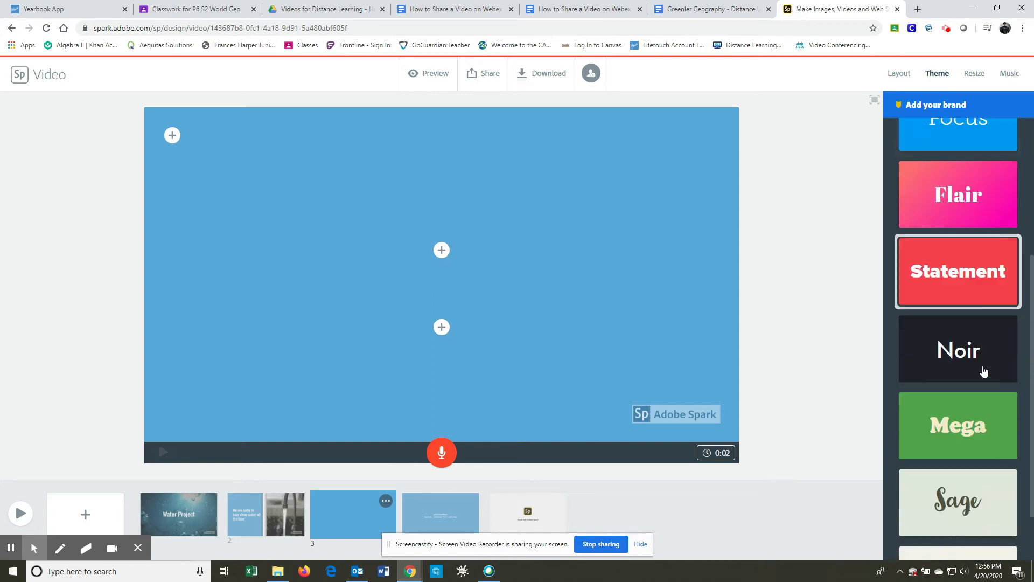
click(969, 435)
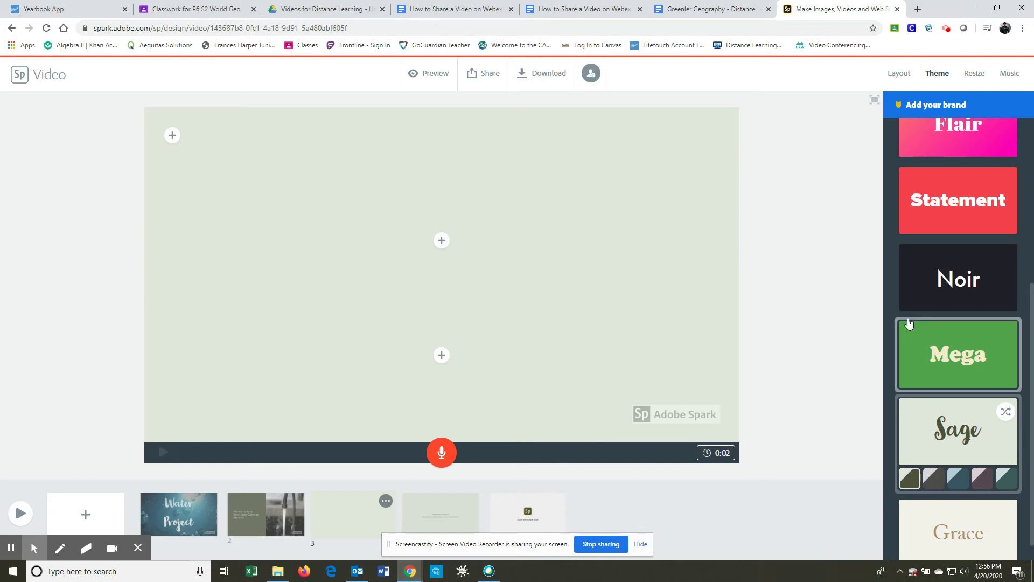
scroll(959, 324, down, 1)
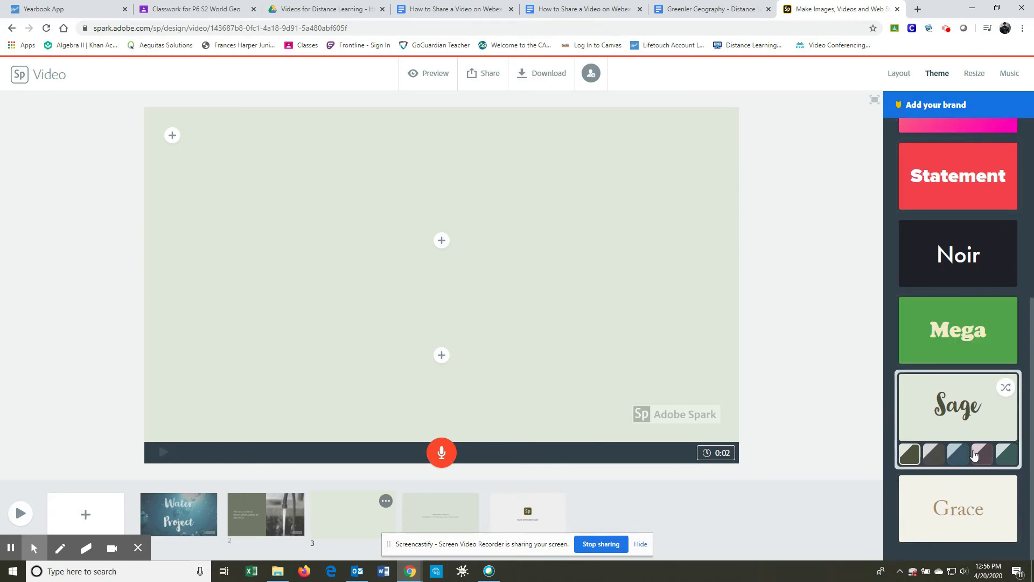
click(958, 454)
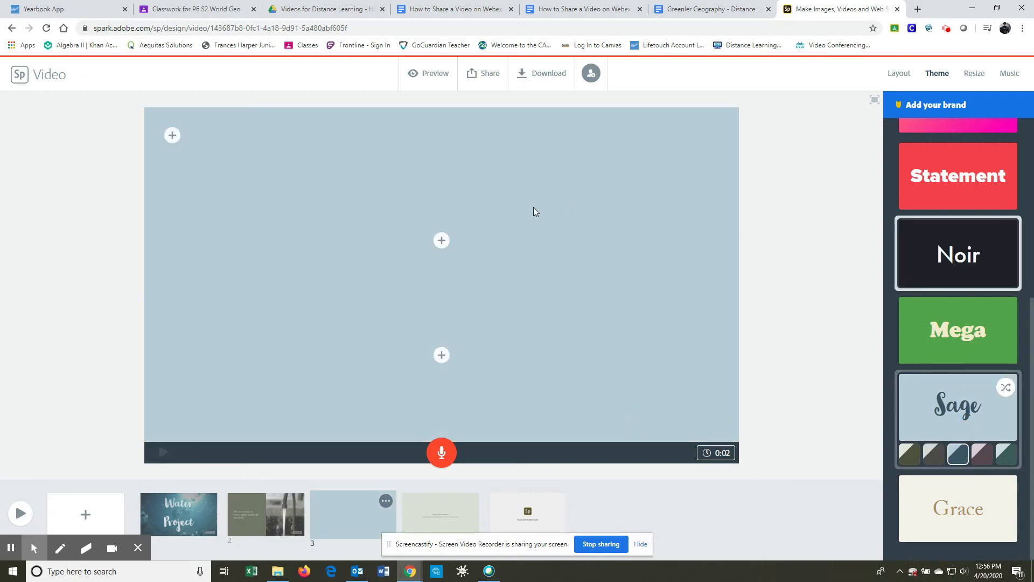
scroll(969, 248, up, 5)
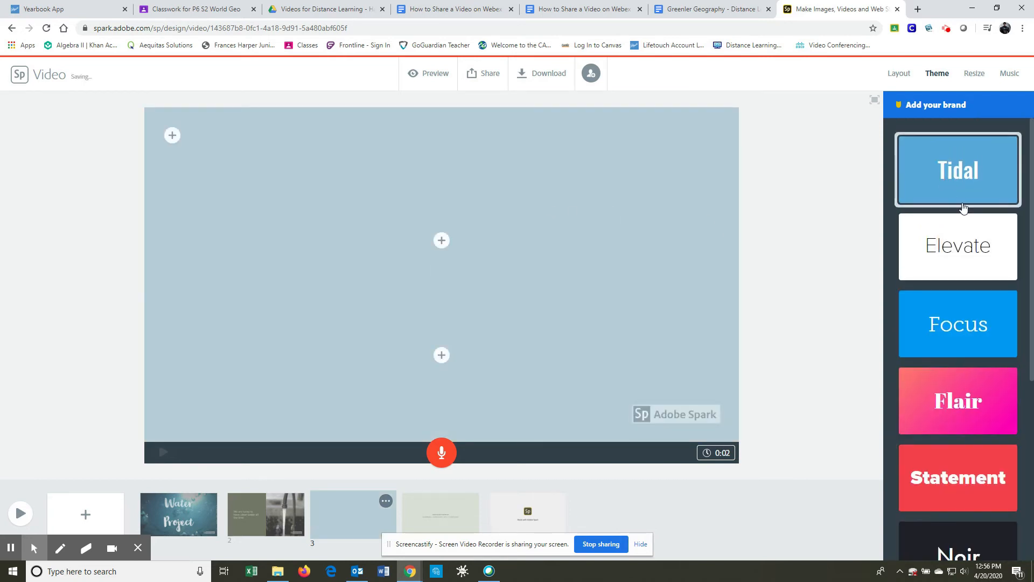
scroll(972, 253, down, 2)
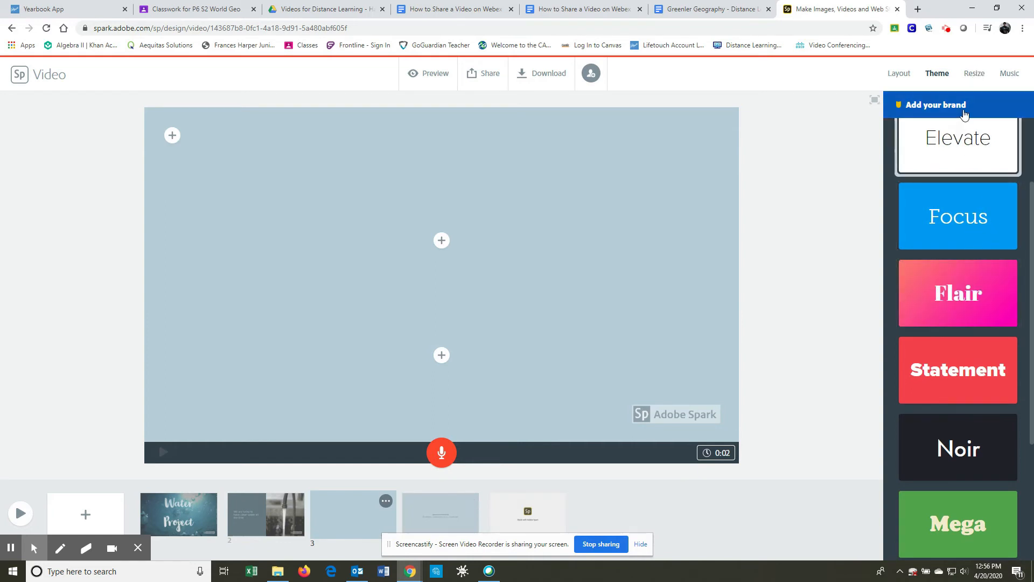
Step: Browse the available background music tracks by mood, from Happy down to Warm
click(1005, 75)
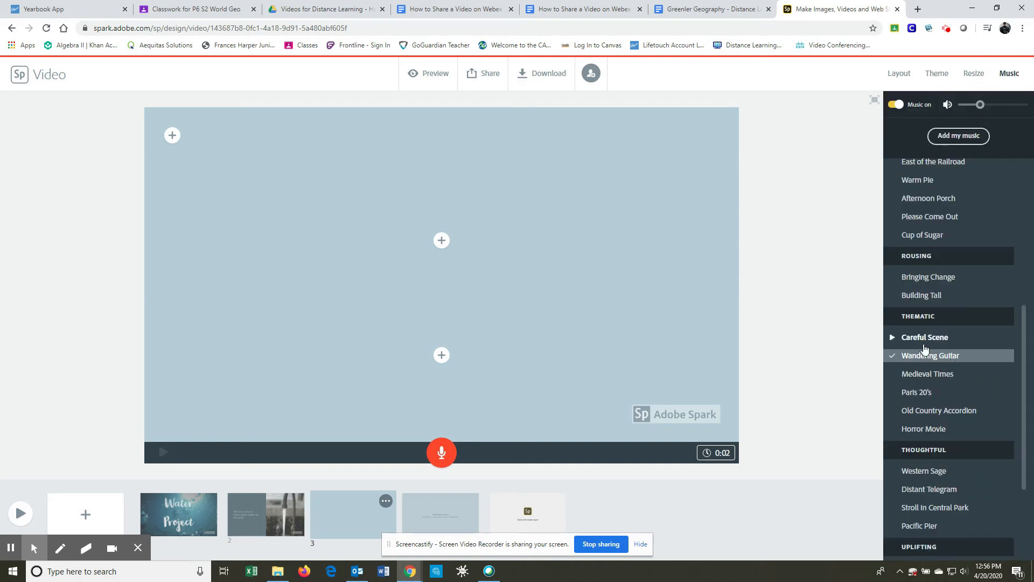
drag(1027, 367, 1024, 194)
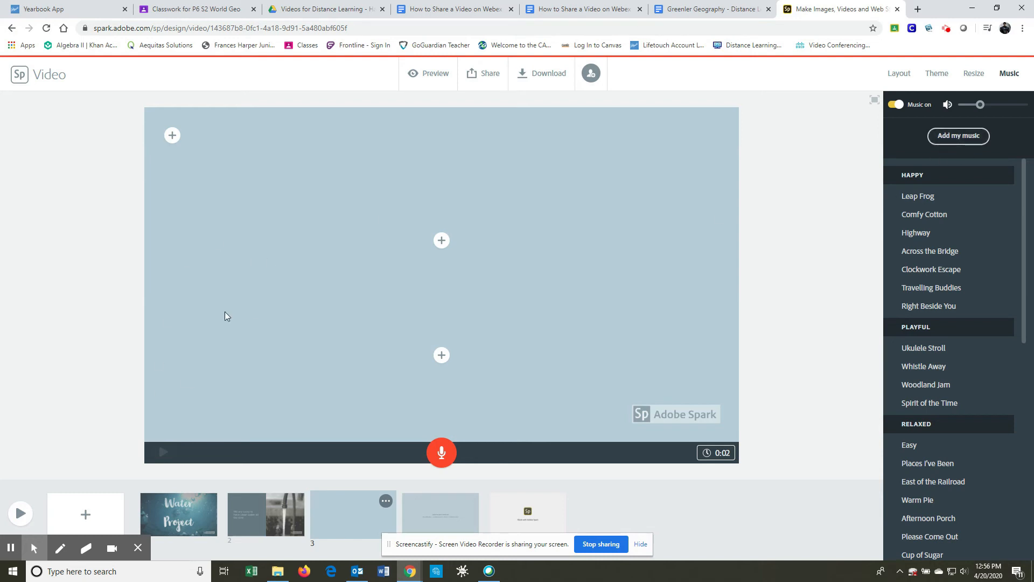
click(982, 252)
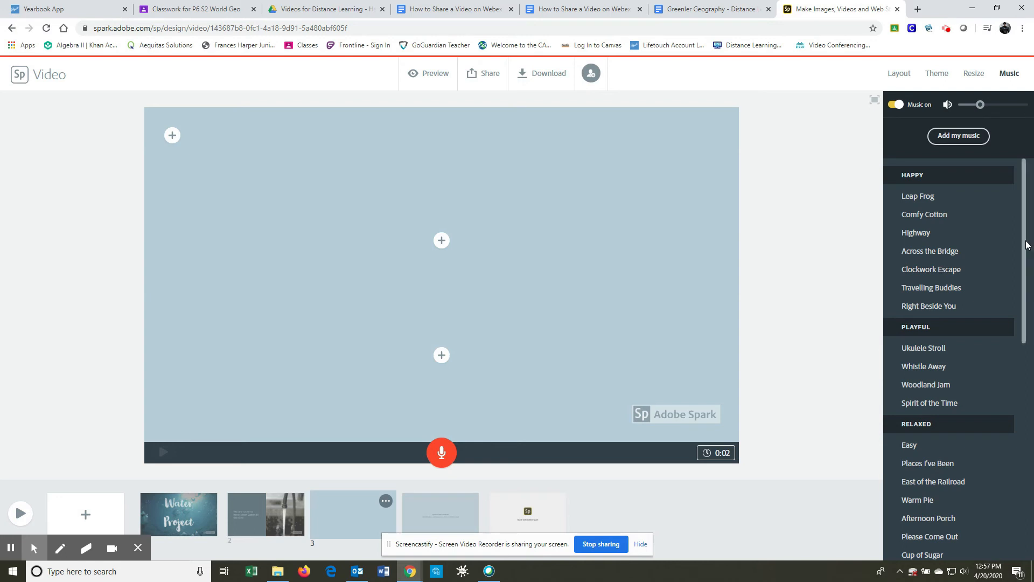
scroll(1027, 246, down, 5)
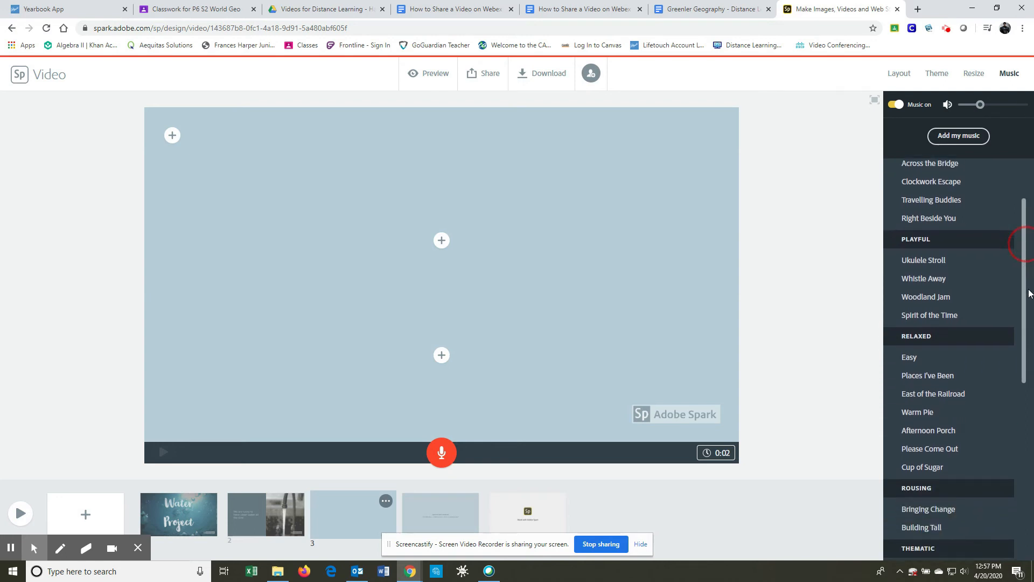
scroll(1027, 245, down, 4)
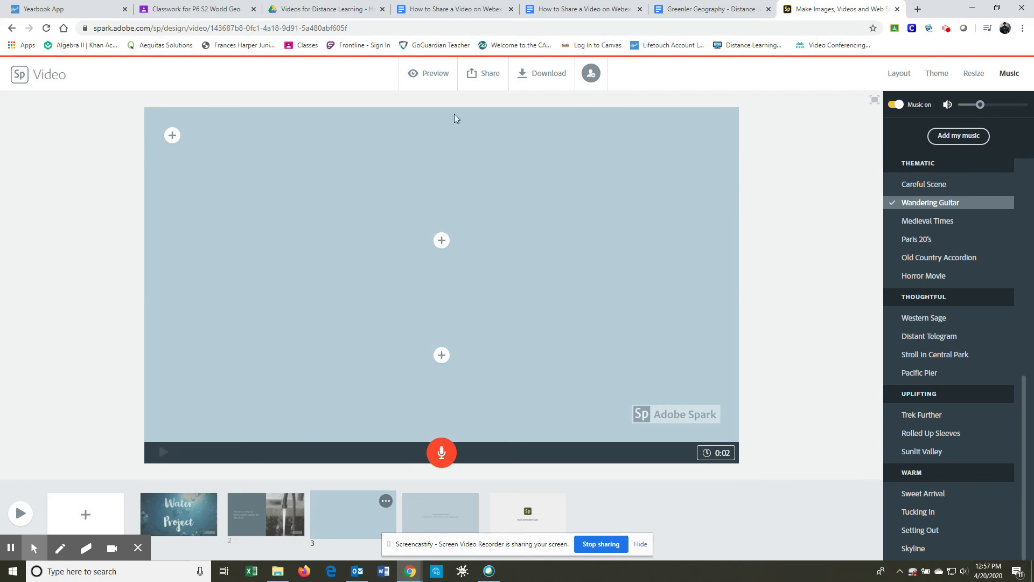
Step: View the video's publish form and close it without creating a link, and start a video download and cancel it
click(483, 79)
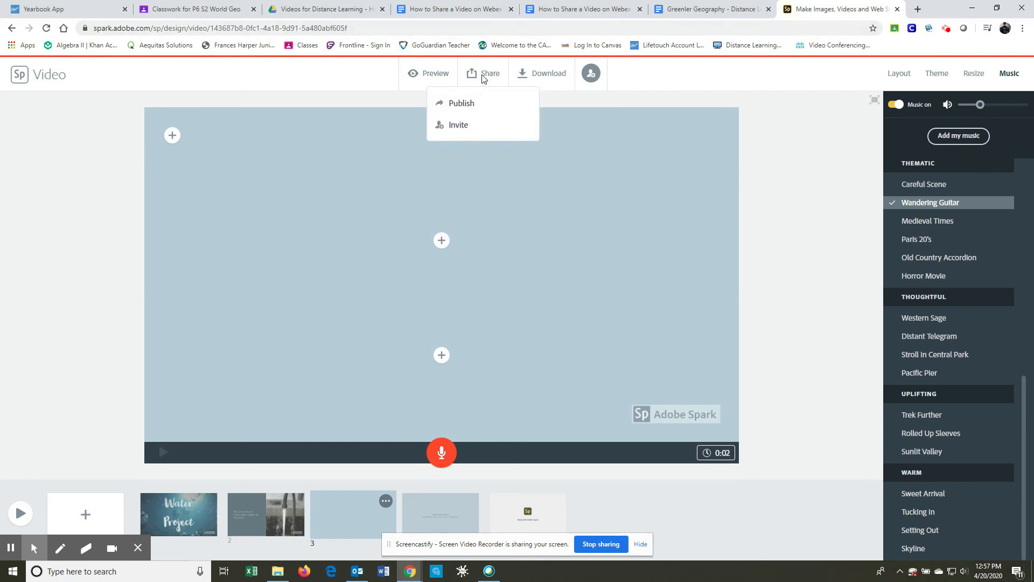
click(467, 106)
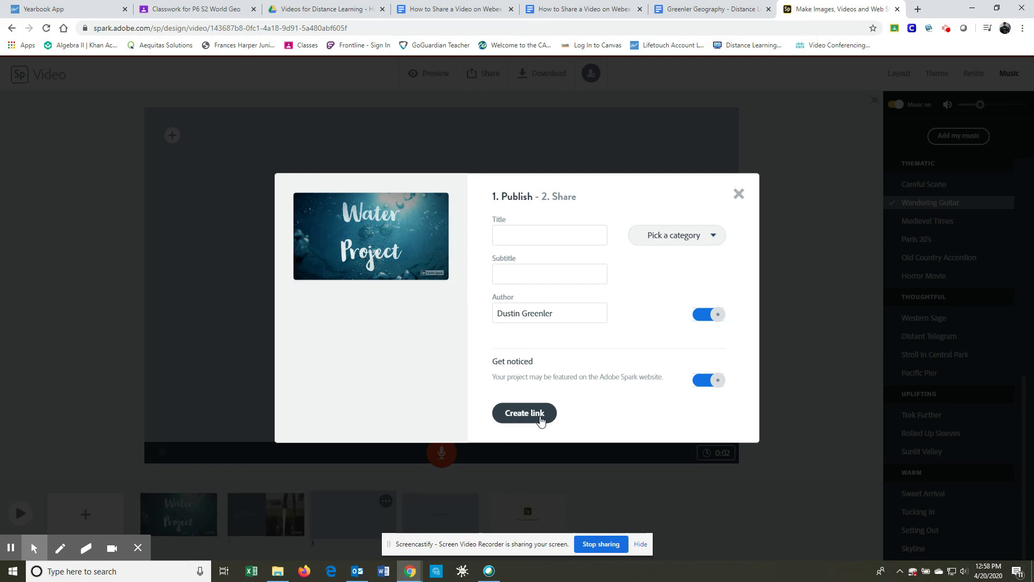
click(738, 194)
click(544, 73)
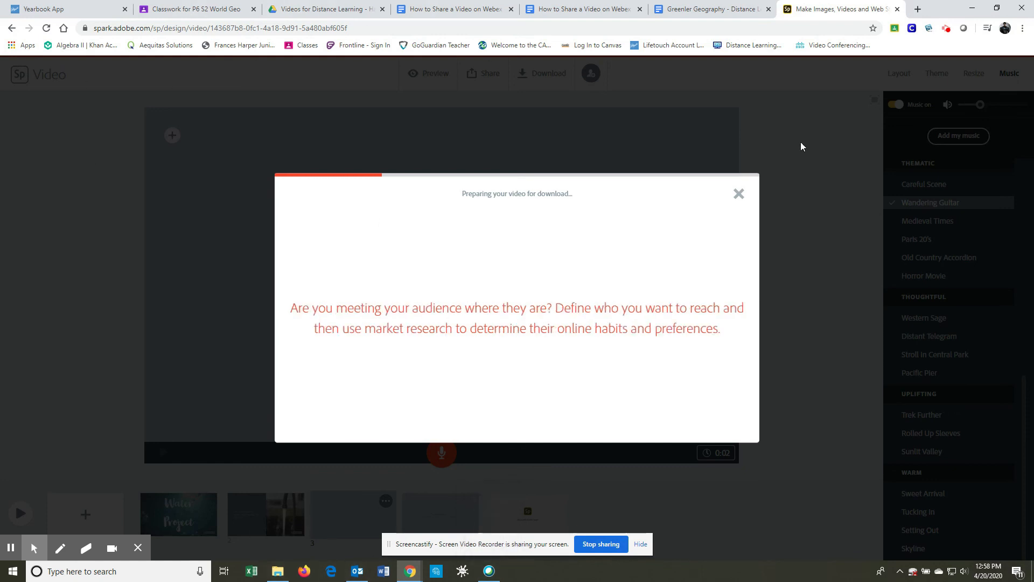
click(738, 194)
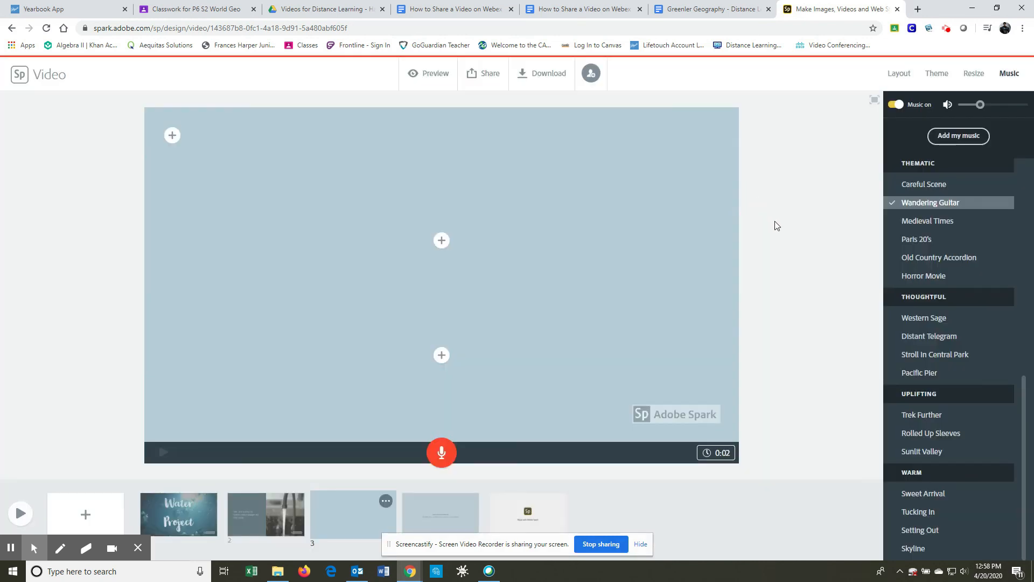